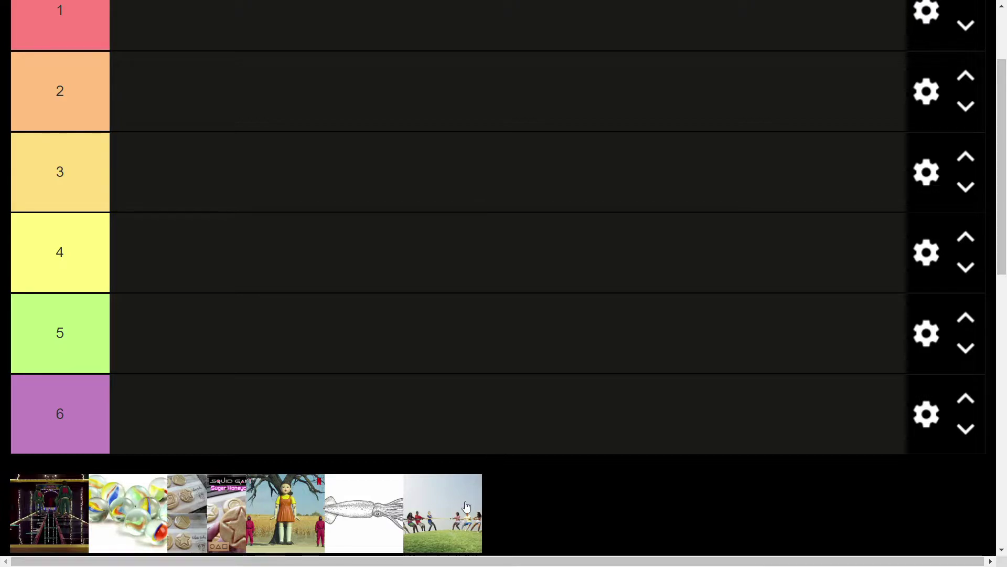
Step: Place the tug-of-war image from the tray into the tier 6 row
{"action": "left_click_drag", "start_coordinate": [444, 514], "coordinate": [316, 418]}
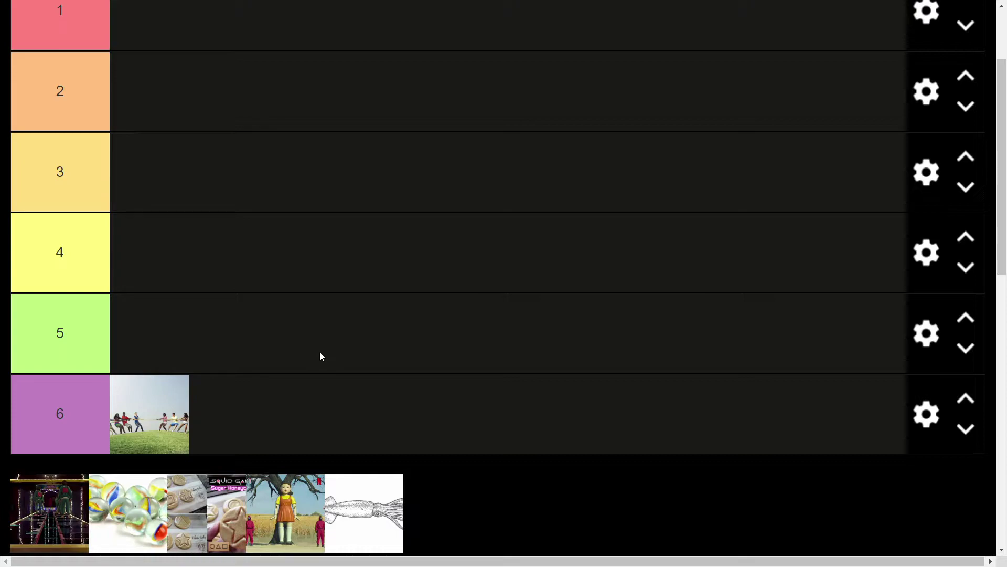
Step: Place the squid drawing image from the tray into the tier 5 row
{"action": "left_click_drag", "start_coordinate": [364, 513], "coordinate": [253, 339]}
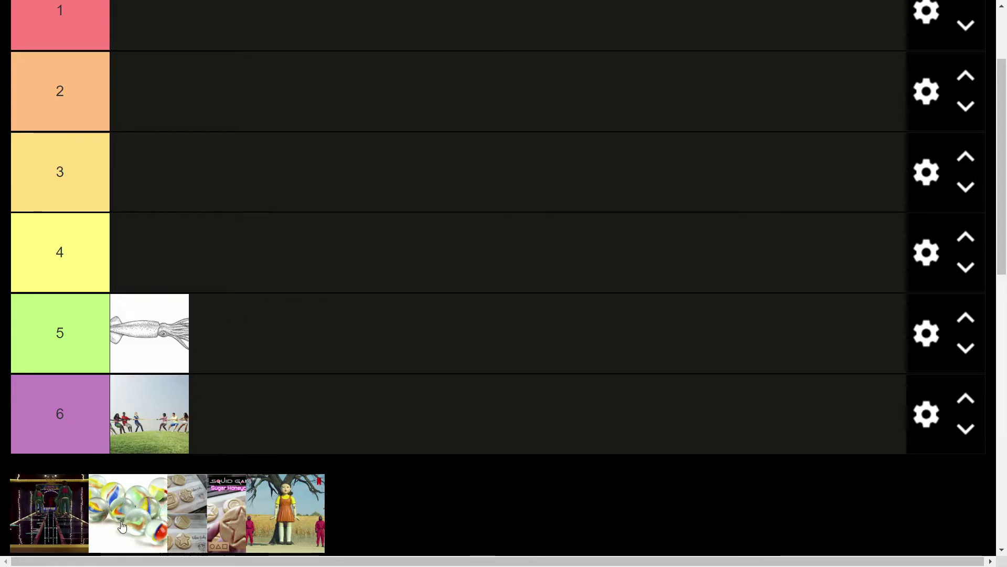
Step: Place the marbles image from the tray into the tier 4 row
{"action": "left_click_drag", "start_coordinate": [122, 527], "coordinate": [150, 252]}
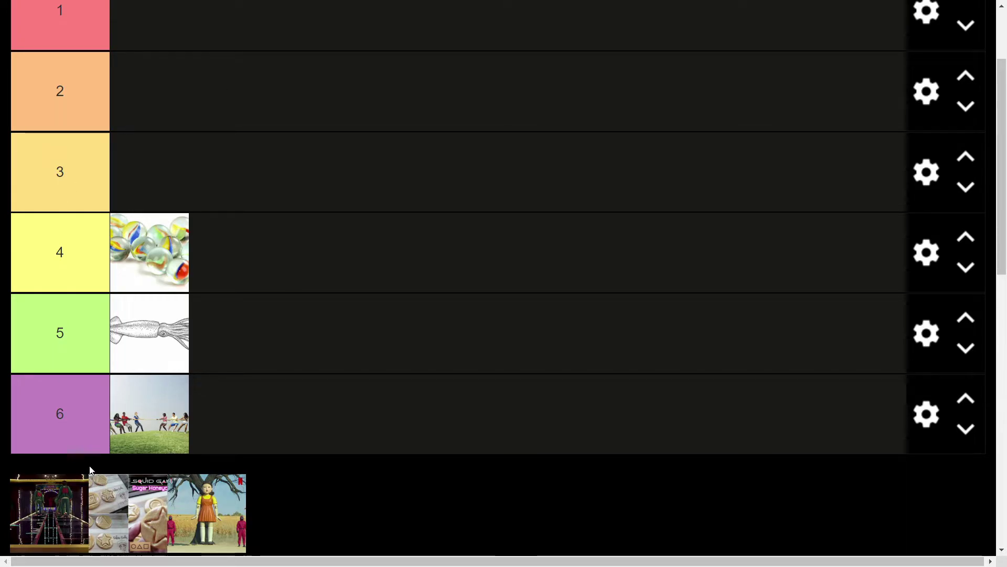
Step: Place the doll image from the tray into the tier 3 row
{"action": "mouse_move", "coordinate": [206, 512]}
{"action": "left_mouse_down"}
{"action": "mouse_move", "coordinate": [358, 250]}
{"action": "mouse_move", "coordinate": [305, 174]}
{"action": "left_mouse_up"}
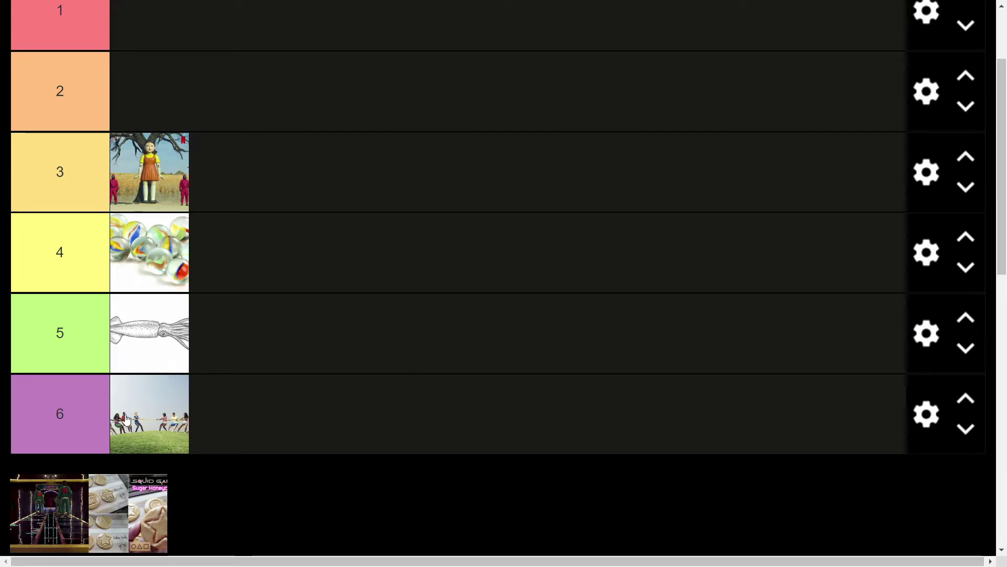
Step: Place the dark glass-bridge image from the tray into the tier 2 row
{"action": "left_click_drag", "start_coordinate": [49, 513], "coordinate": [216, 103]}
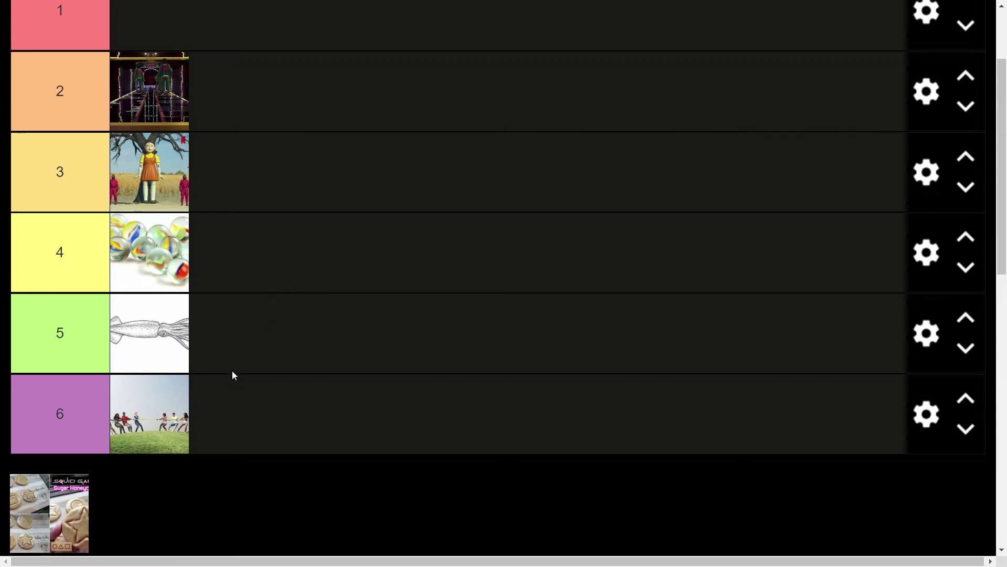
Step: Place the honeycomb cookie image from the tray into the tier 1 row
{"action": "left_click_drag", "start_coordinate": [70, 512], "coordinate": [204, 34]}
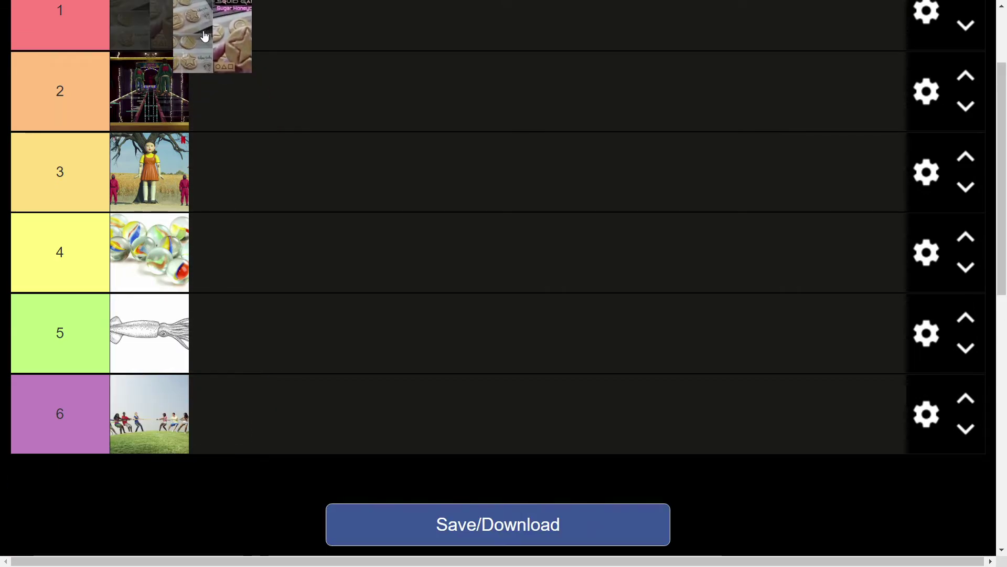
{"action": "scroll", "coordinate": [772, 310], "scroll_direction": "up", "scroll_amount": 2}
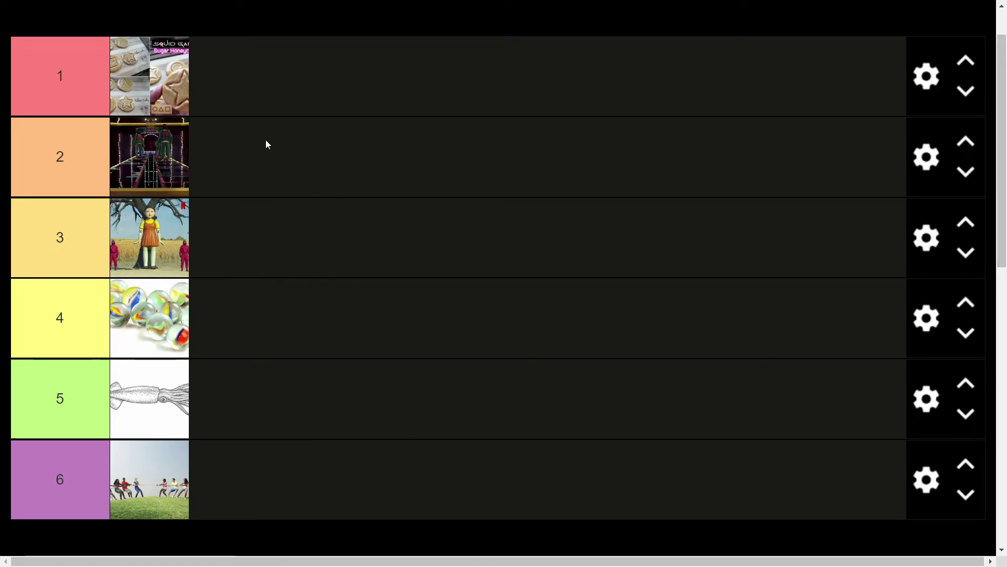
Step: Move the marbles image from tier 4 up into tier 2
{"action": "left_click_drag", "start_coordinate": [143, 325], "coordinate": [236, 158]}
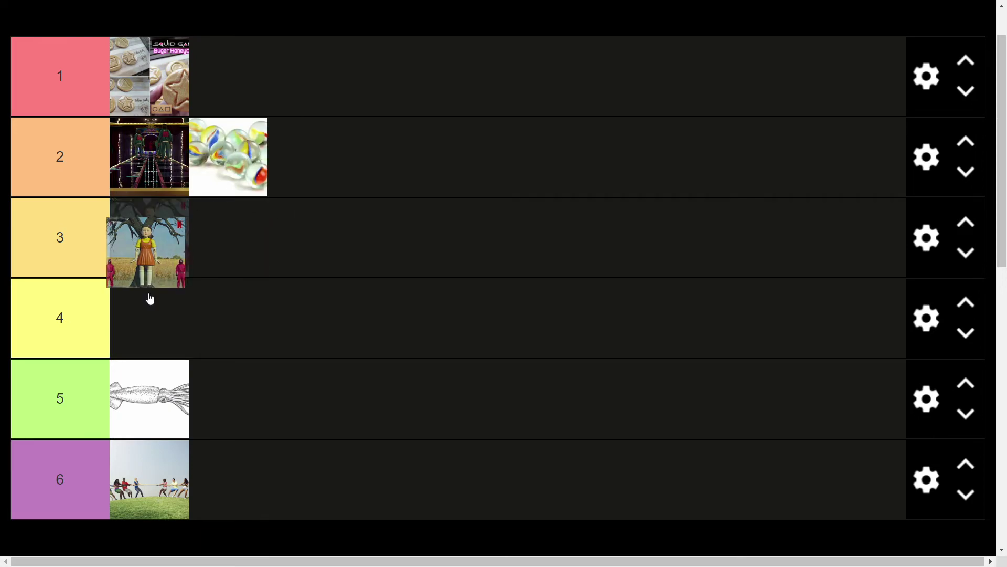